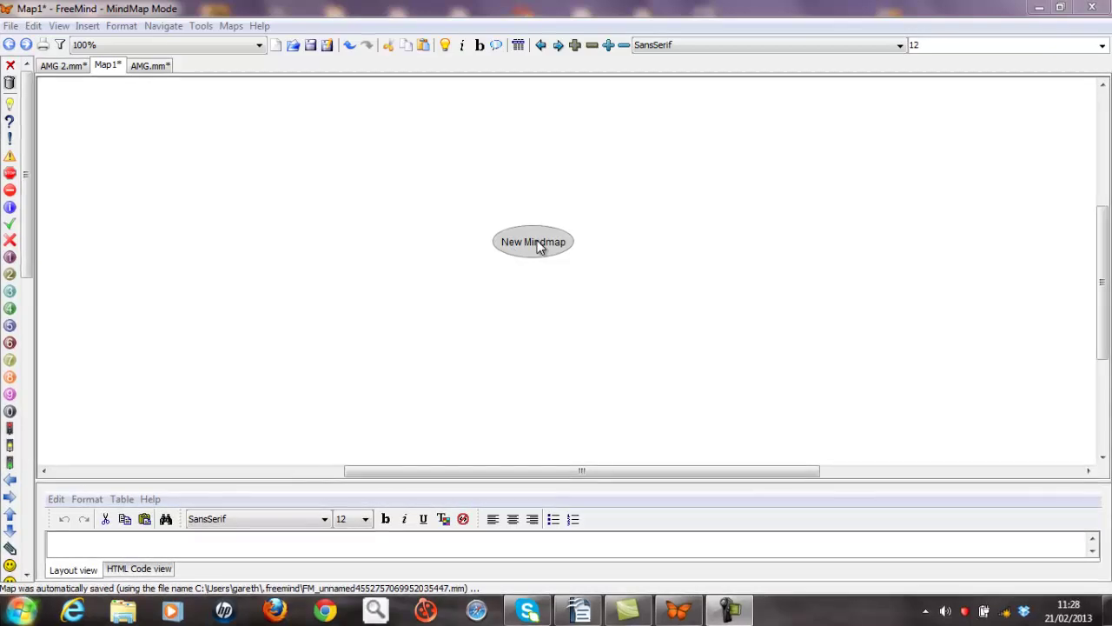
Rename the central node of the new mind map to "Auction Money Generator 2".
double_click(538, 243)
key(BackSpace)
key(BackSpace)
key(BackSpace)
key(BackSpace)
key(BackSpace)
key(BackSpace)
key(BackSpace)
key(BackSpace)
key(BackSpace)
key(BackSpace)
key(BackSpace)
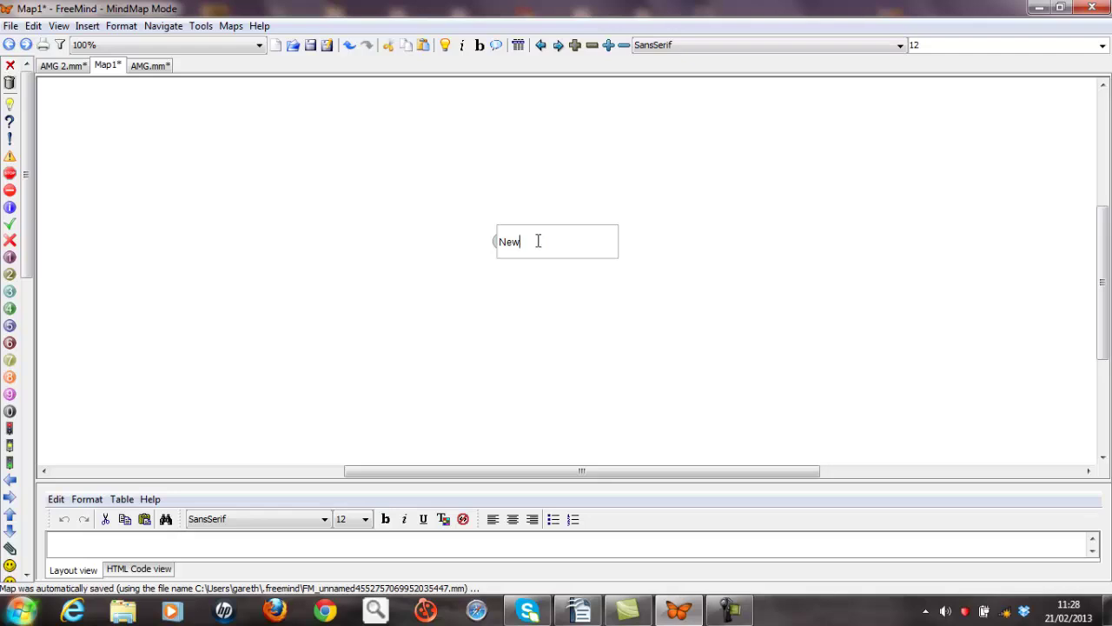
text(Auction Money Generator 2)
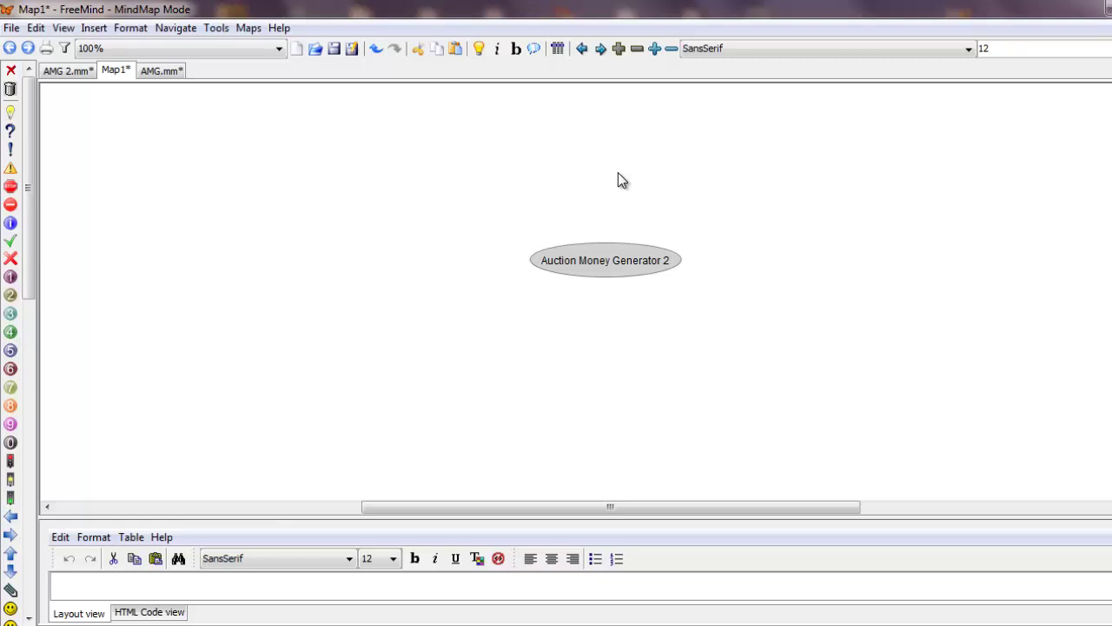
Add a child node named "Subscriber List" to the central Auction Money Generator 2 node.
click(94, 28)
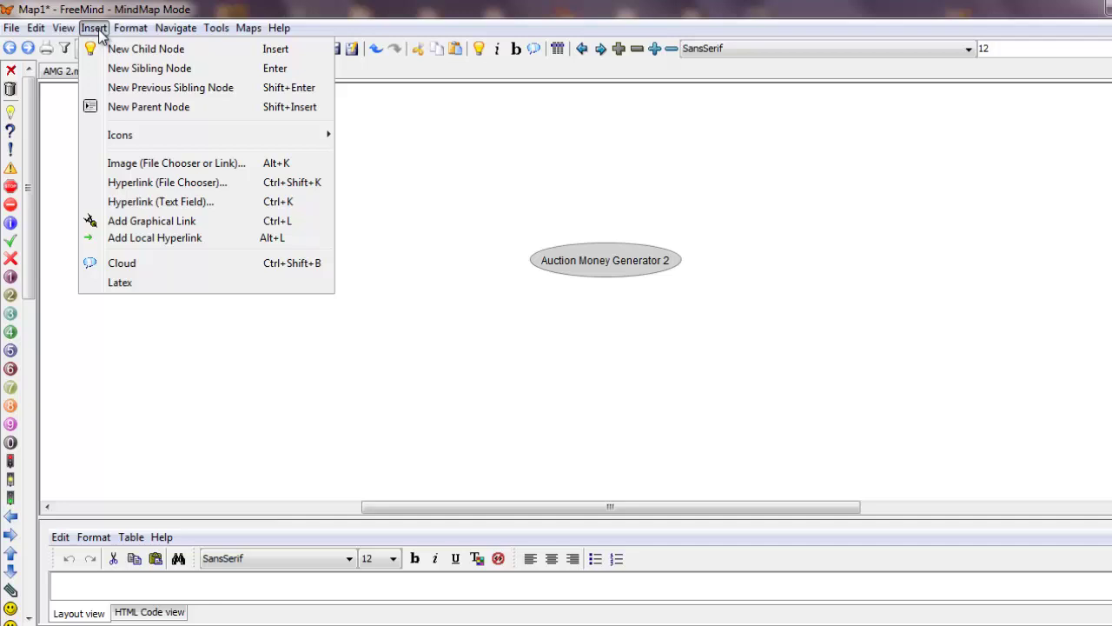
click(198, 54)
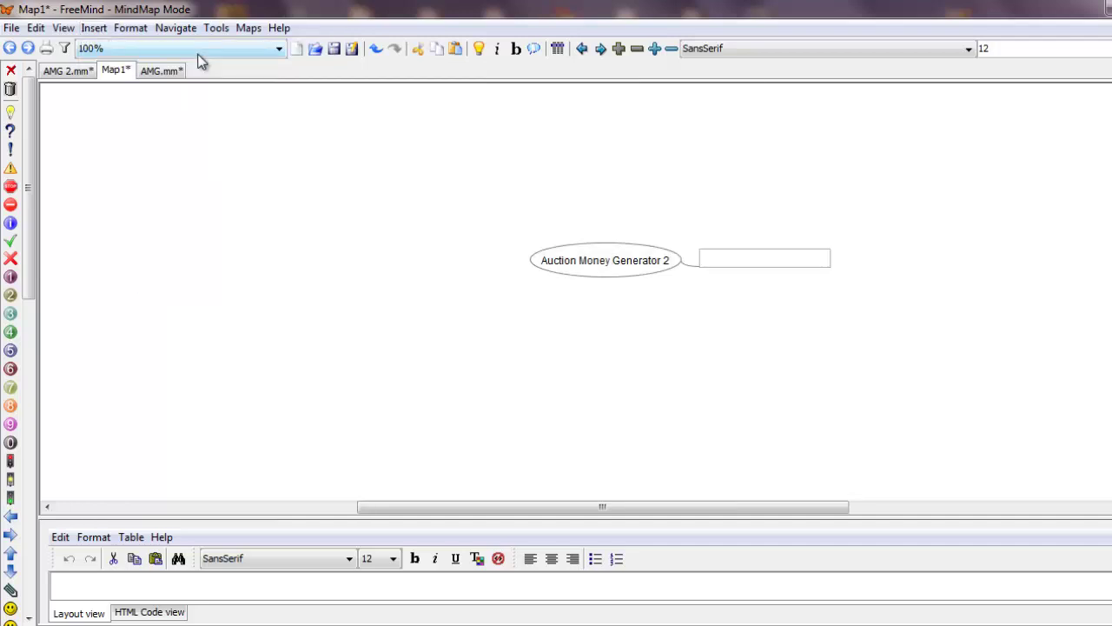
text(Subscriber List)
key(Return)
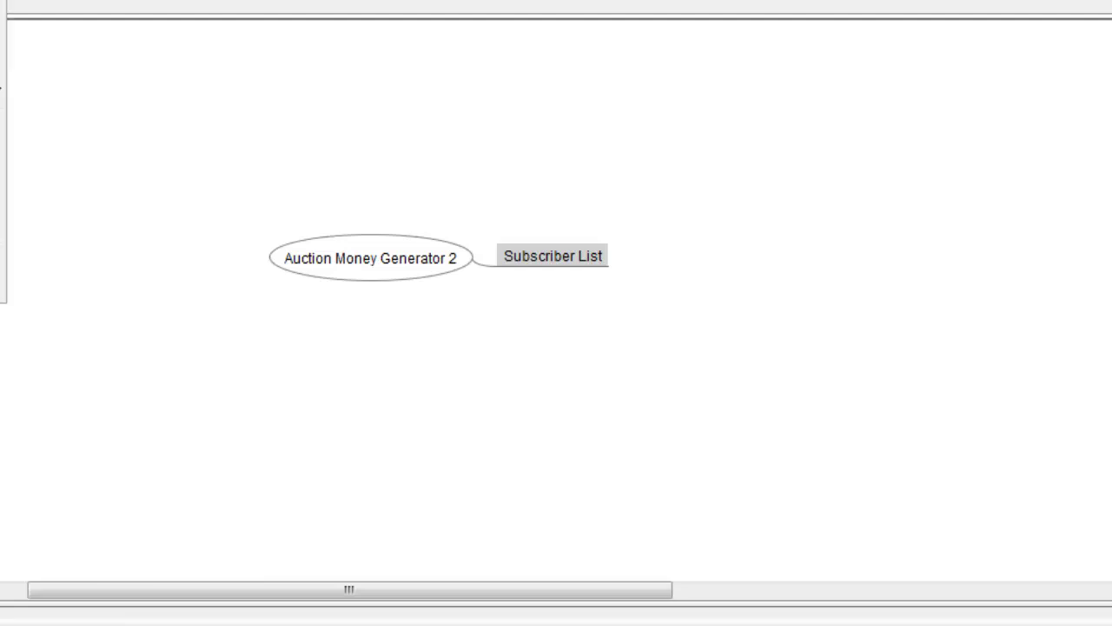
Add a child node named "Social Media" to the Subscriber List node.
key(Insert)
text(Socil)
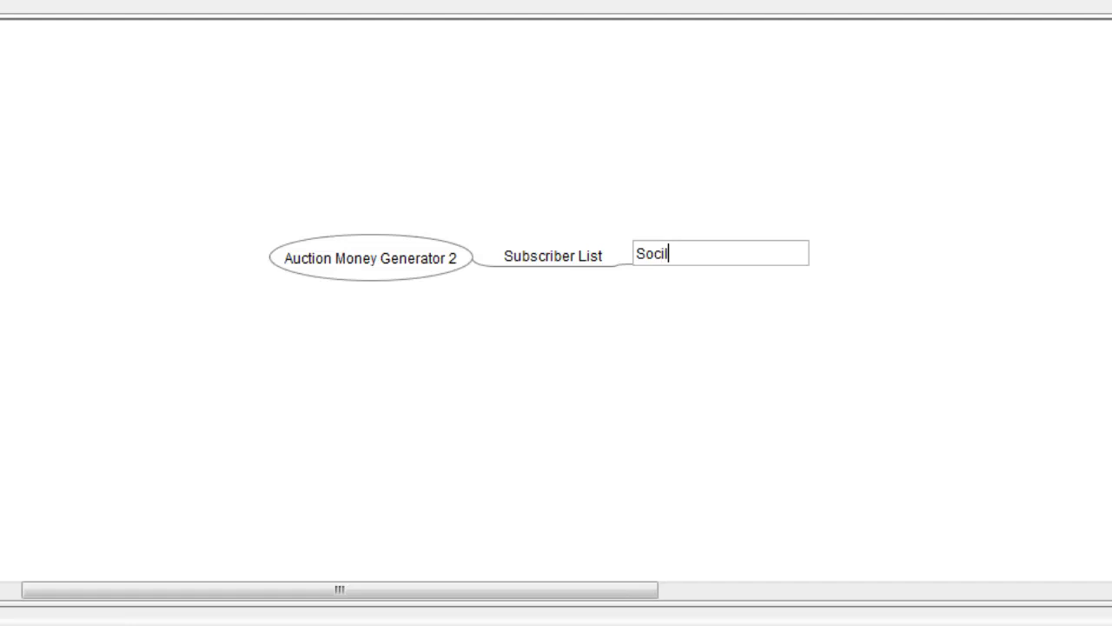
key(BackSpace)
text(al Media)
key(Return)
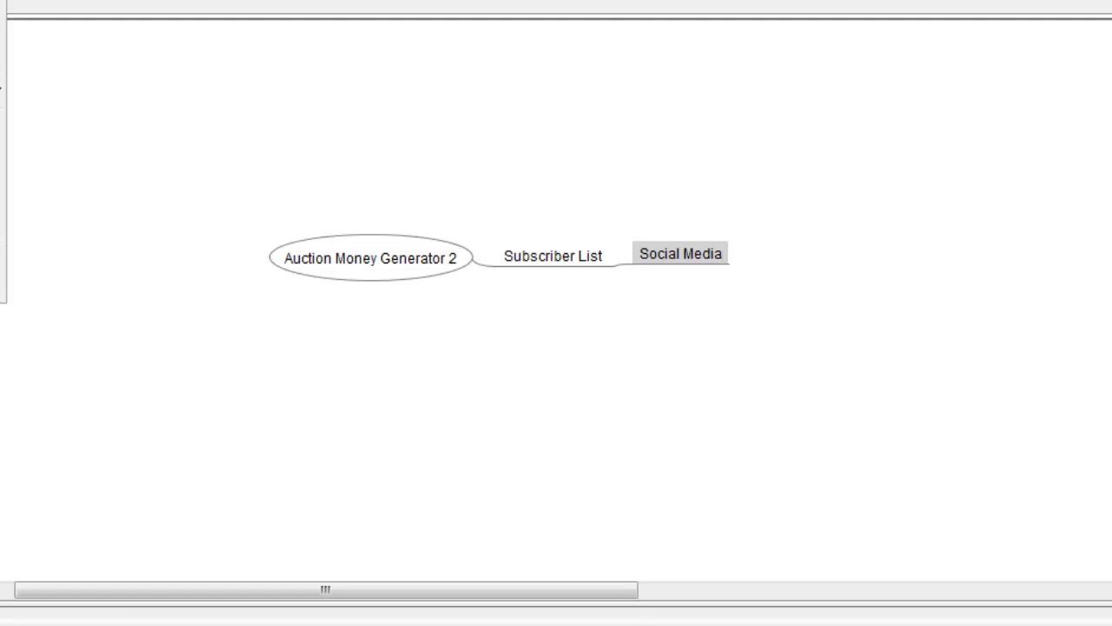
Add a child node named "Facebook Groups" to the Social Media node.
key(Insert)
text(Fa)
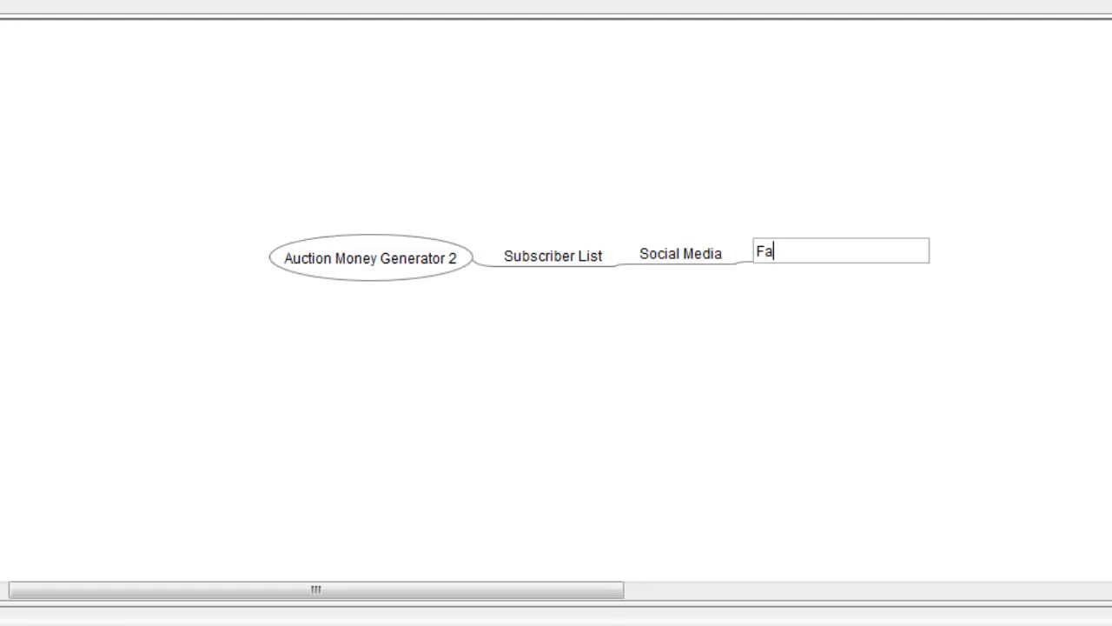
text(cebook Gro)
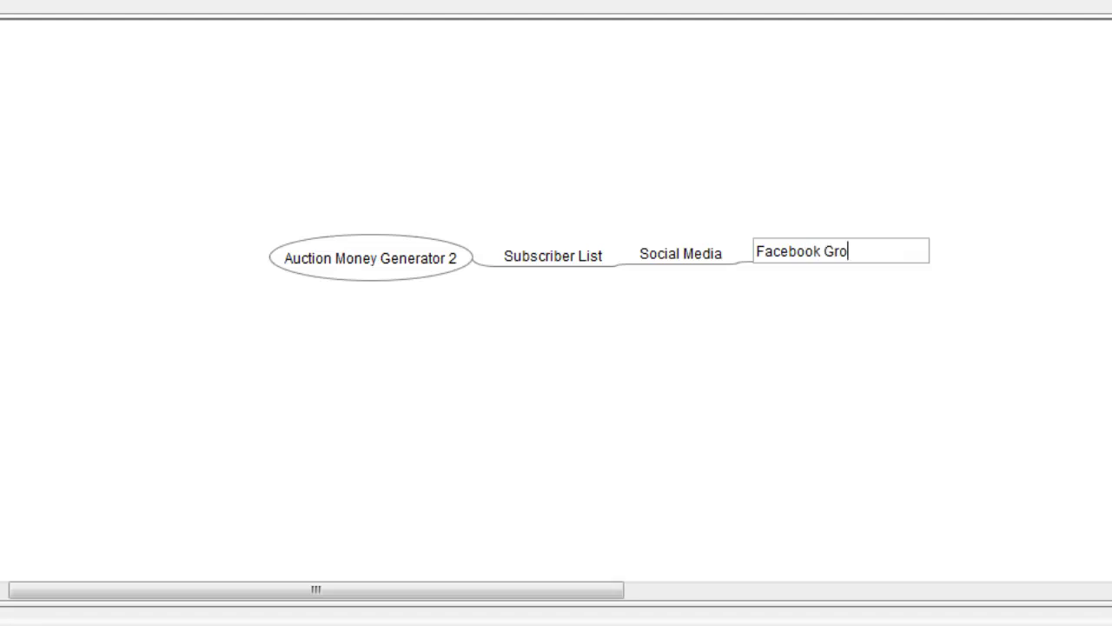
text(ups)
Add two more child nodes to Social Media, named "Twitter" and "LinkedIN".
click(668, 256)
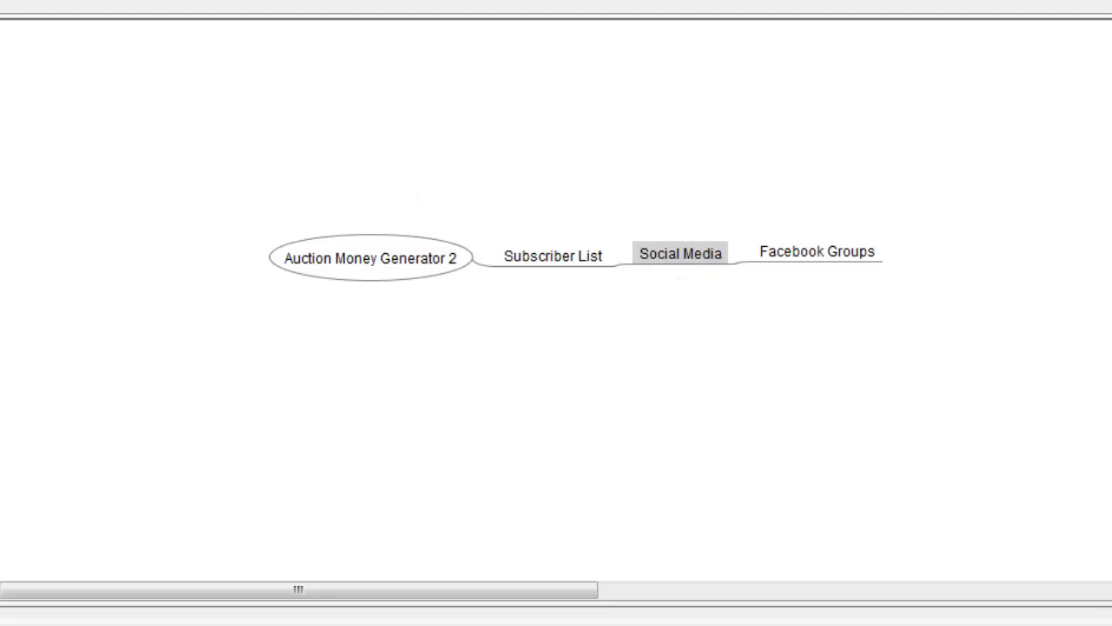
mouse_move(1, 87)
key(Insert)
text(Twitter)
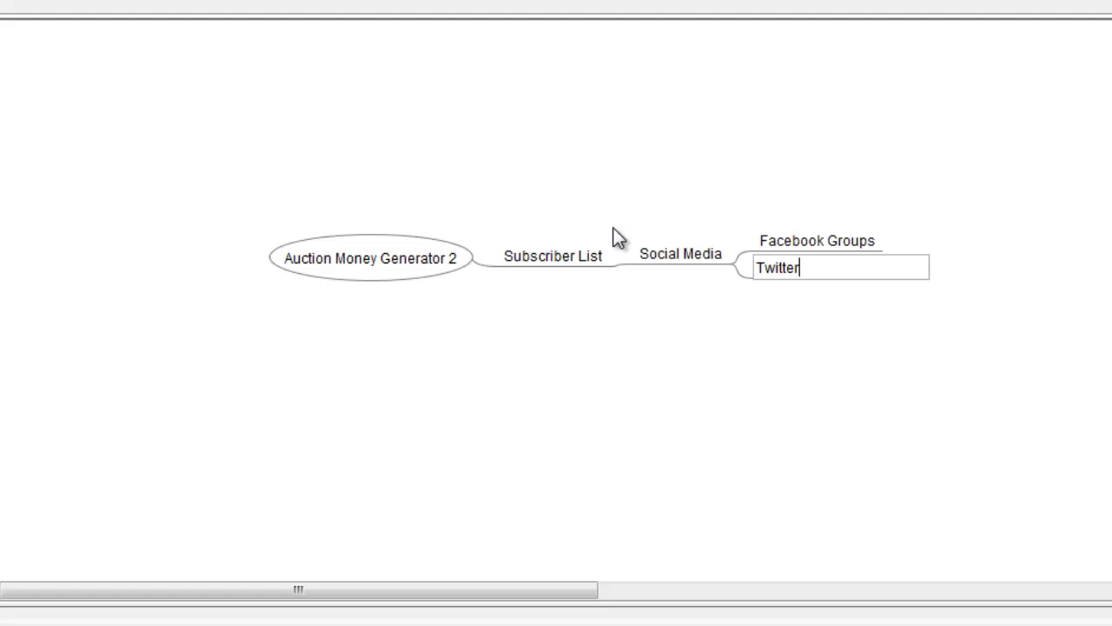
click(653, 261)
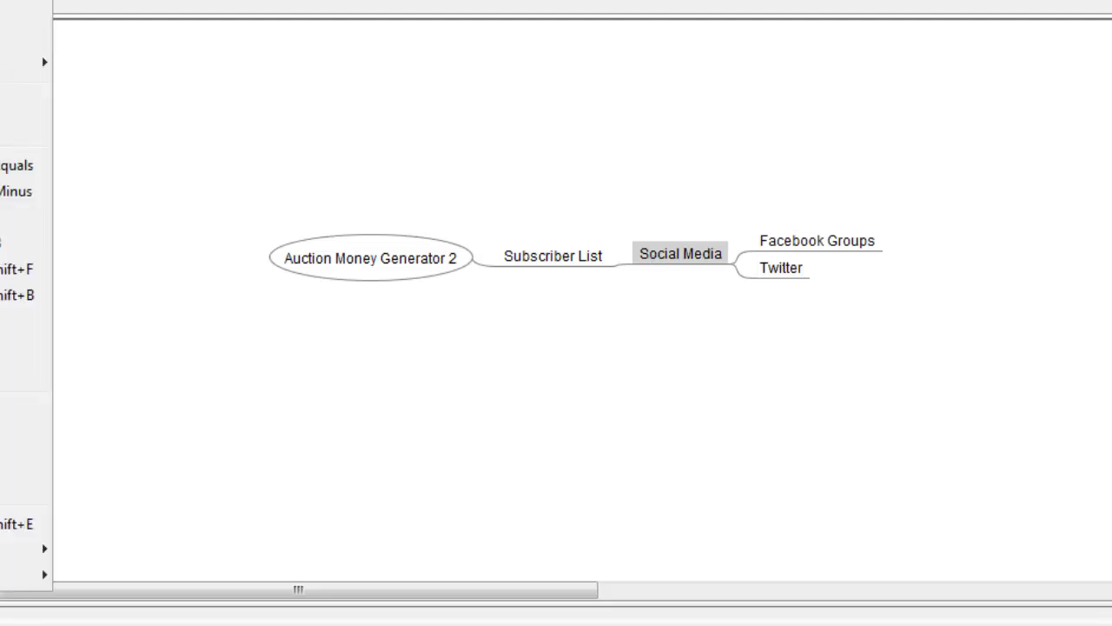
key(Insert)
text(L)
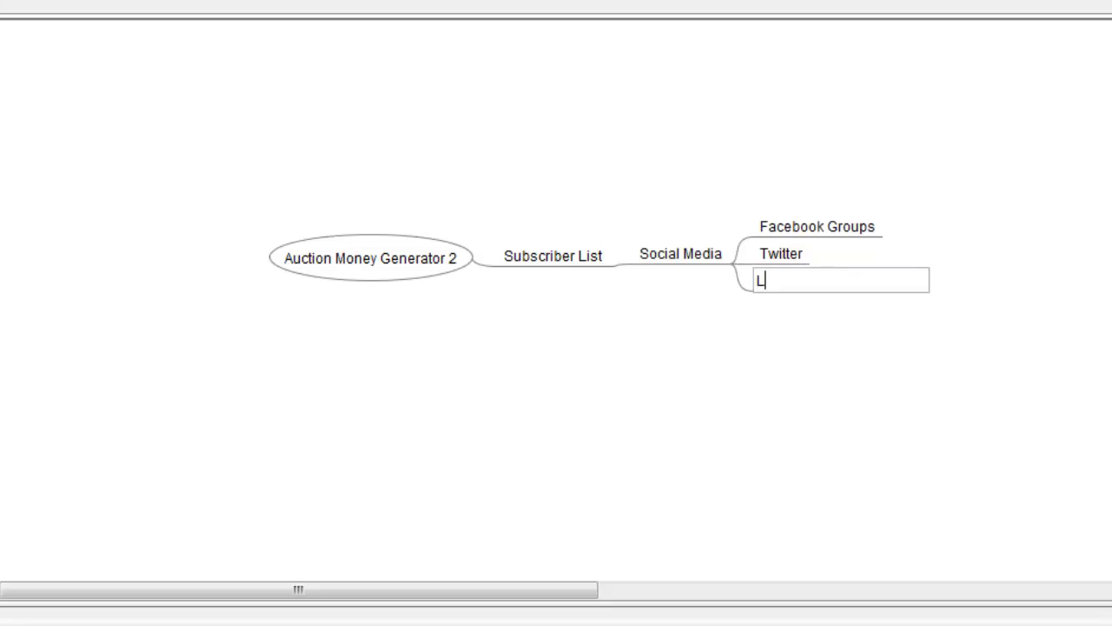
text(inkedIN)
click(660, 257)
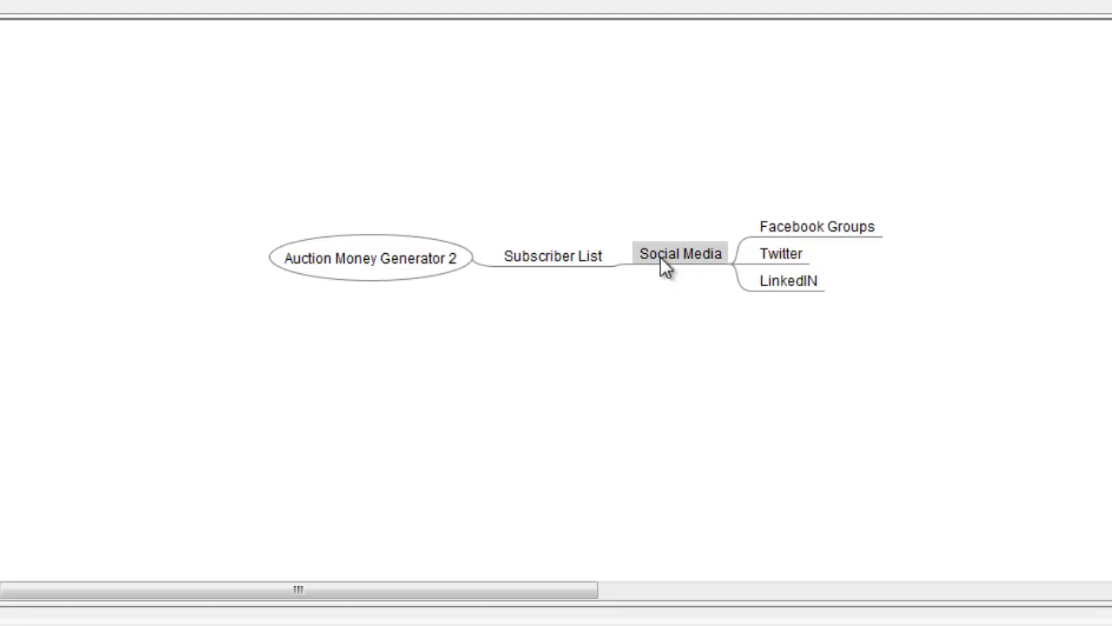
Add a second child node named "Autoresponders" to the Subscriber List node.
click(544, 257)
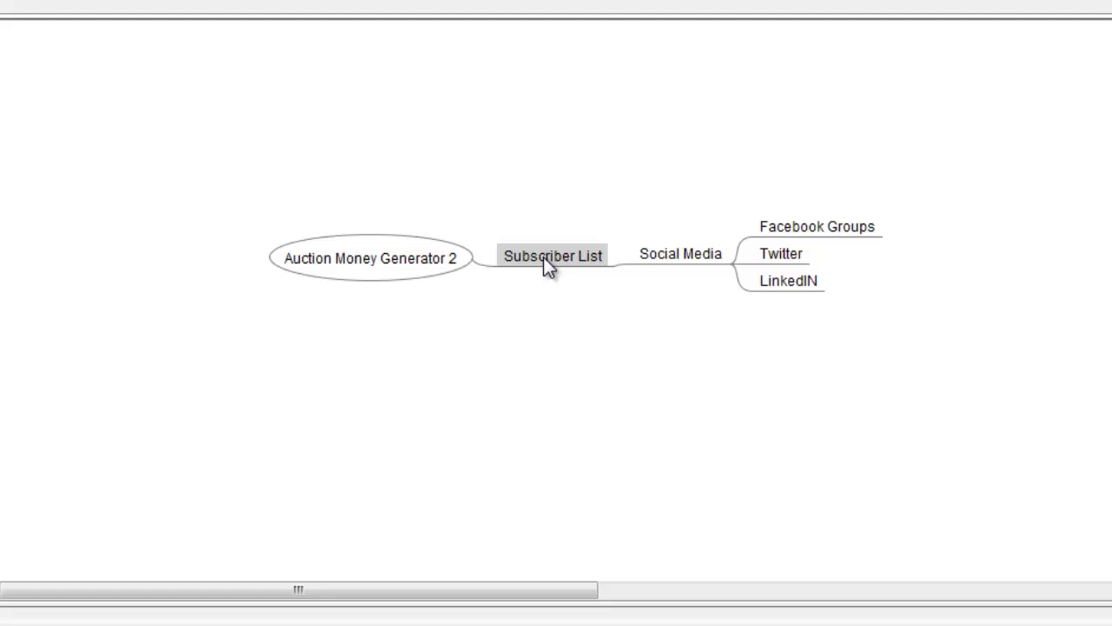
key(space)
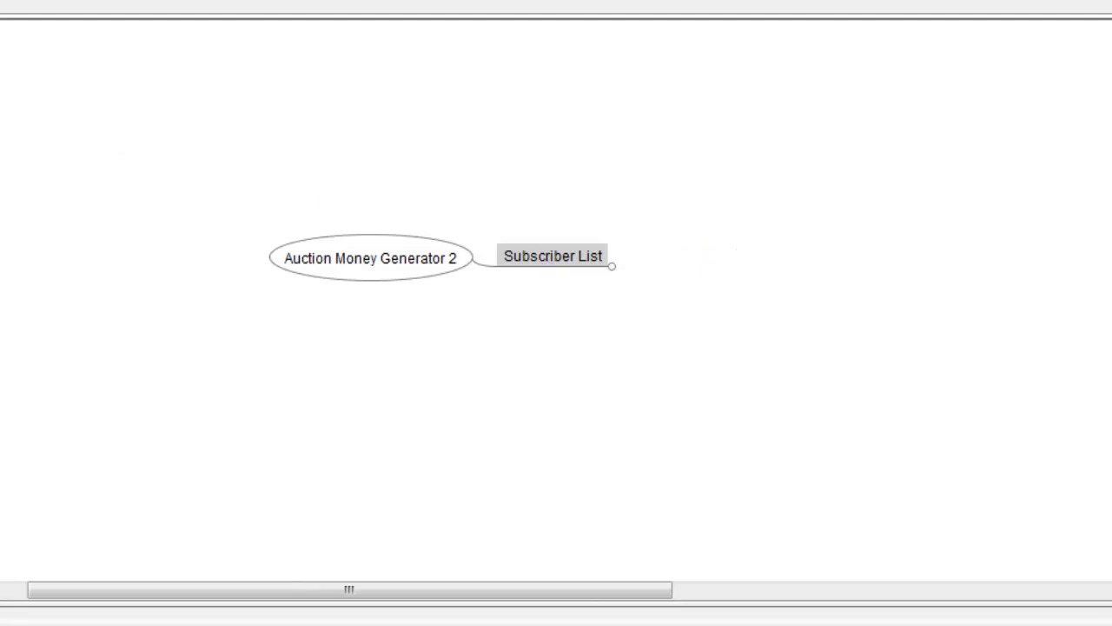
mouse_move(1, 87)
key(Insert)
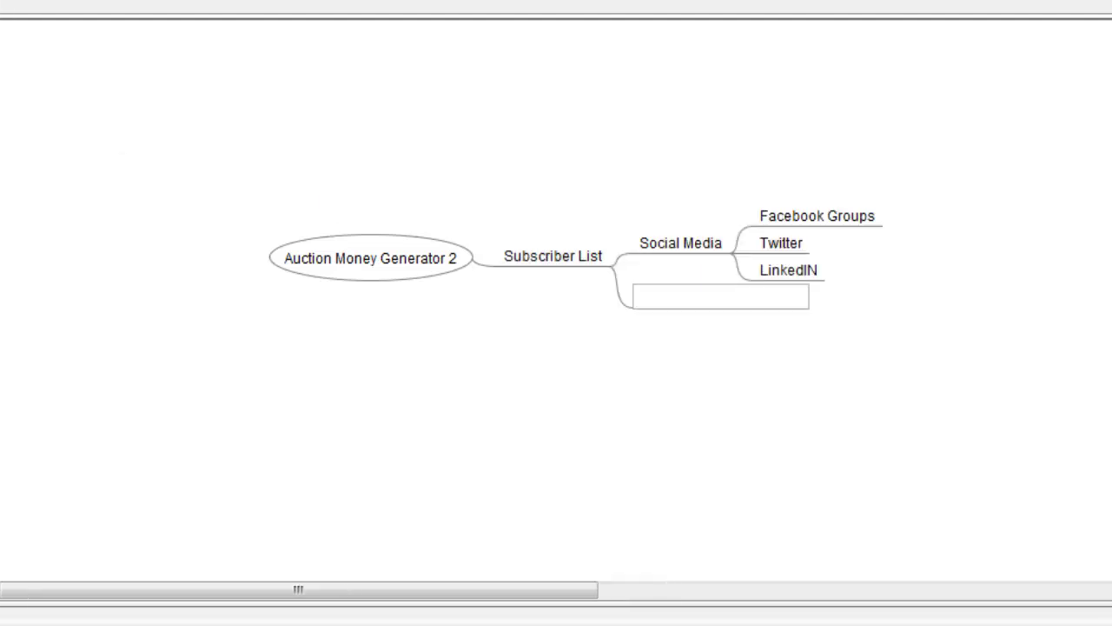
text(Autoresponders)
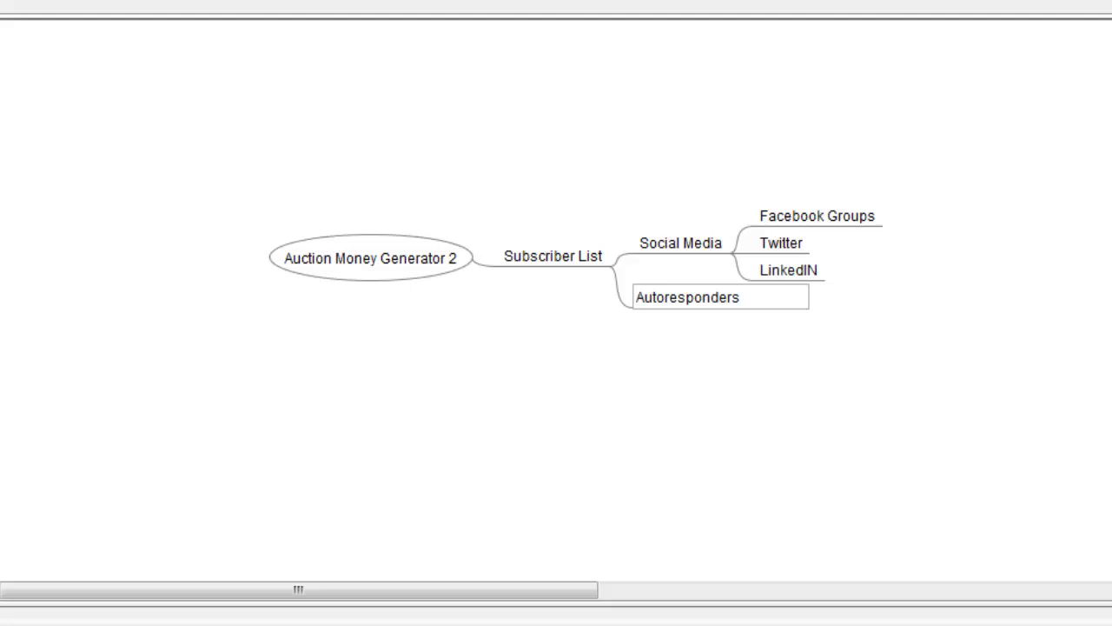
Add a third child node named "Personal Blog" to the Subscriber List node.
click(526, 257)
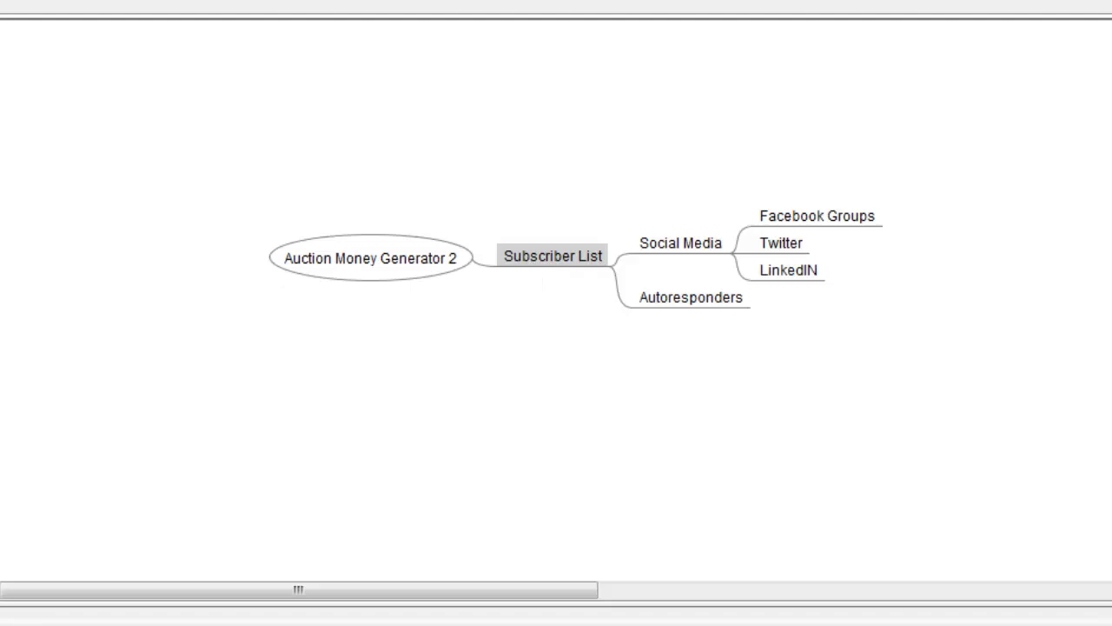
key(Insert)
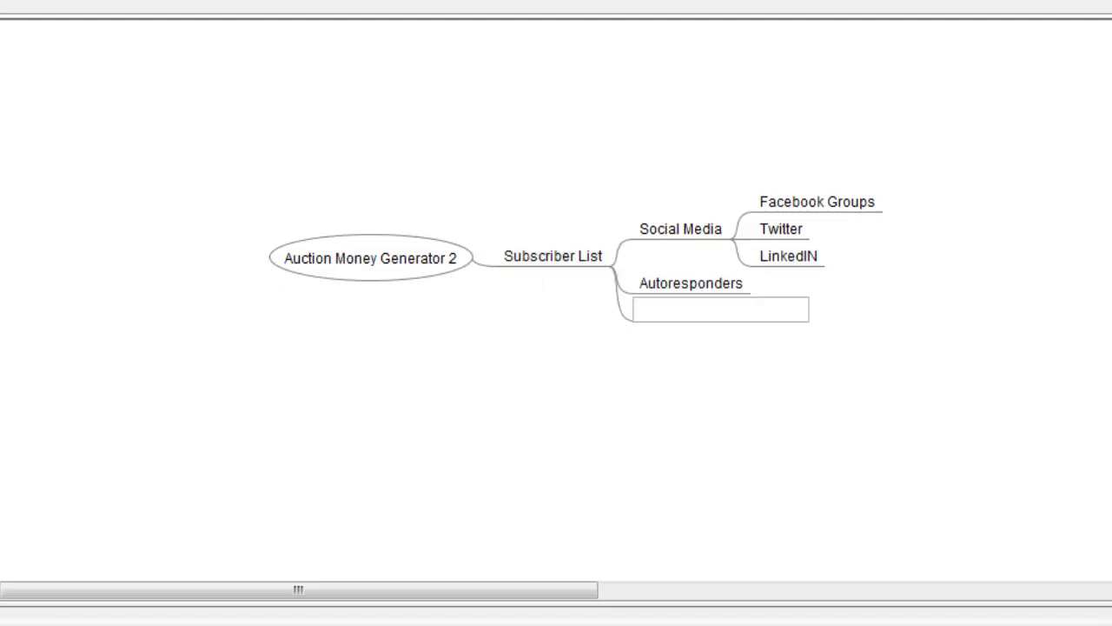
text(Personal Blog)
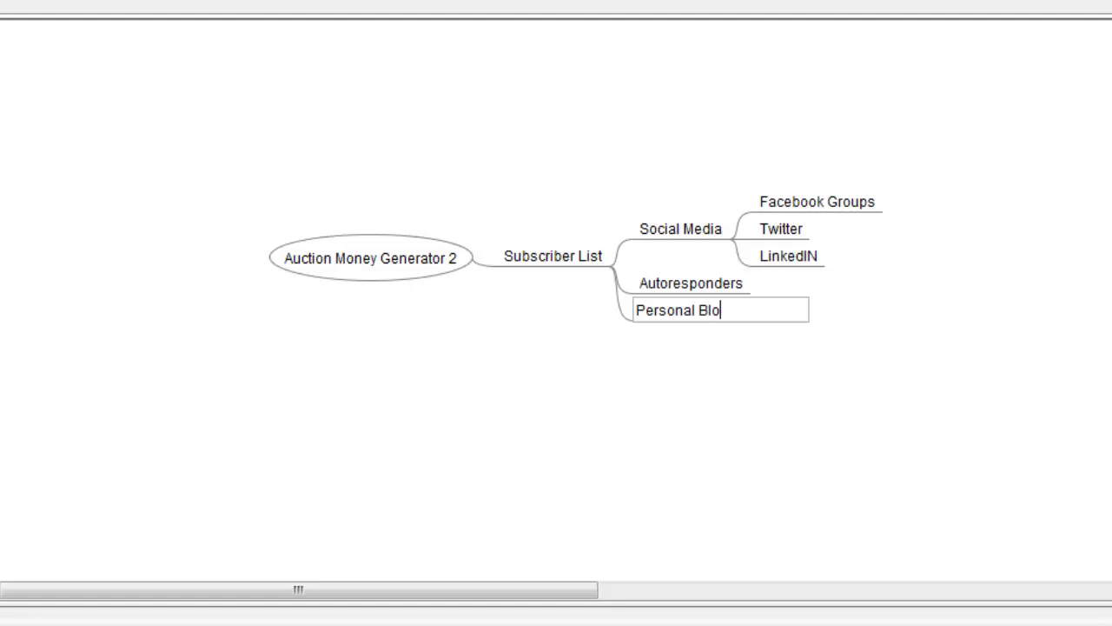
click(572, 256)
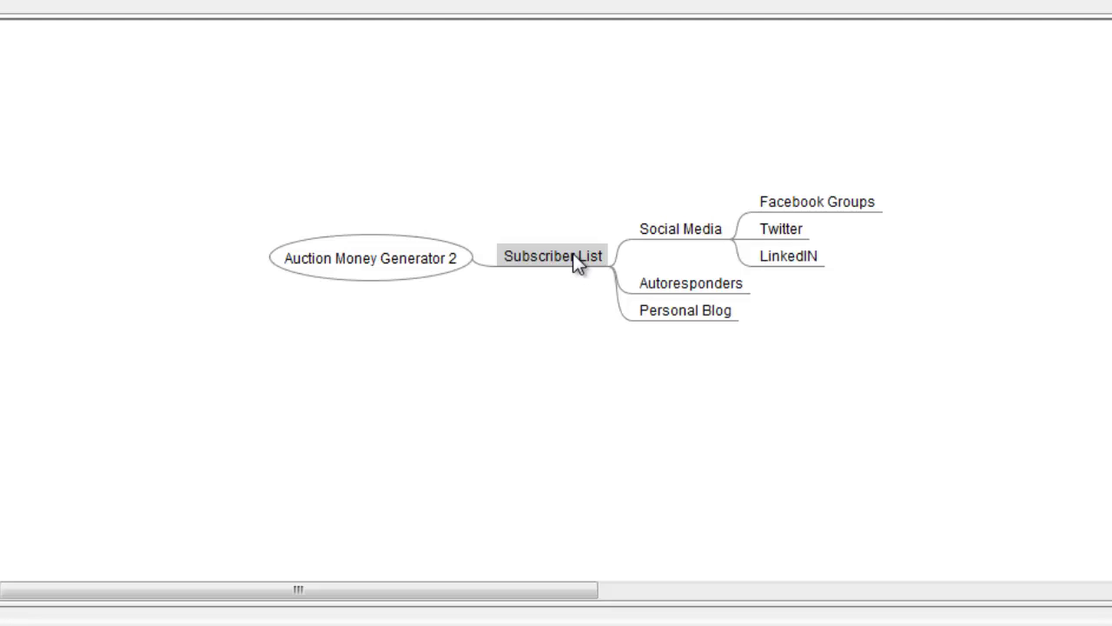
Add another child node named "Affiliation program" to the central Auction Money Generator 2 node.
click(406, 254)
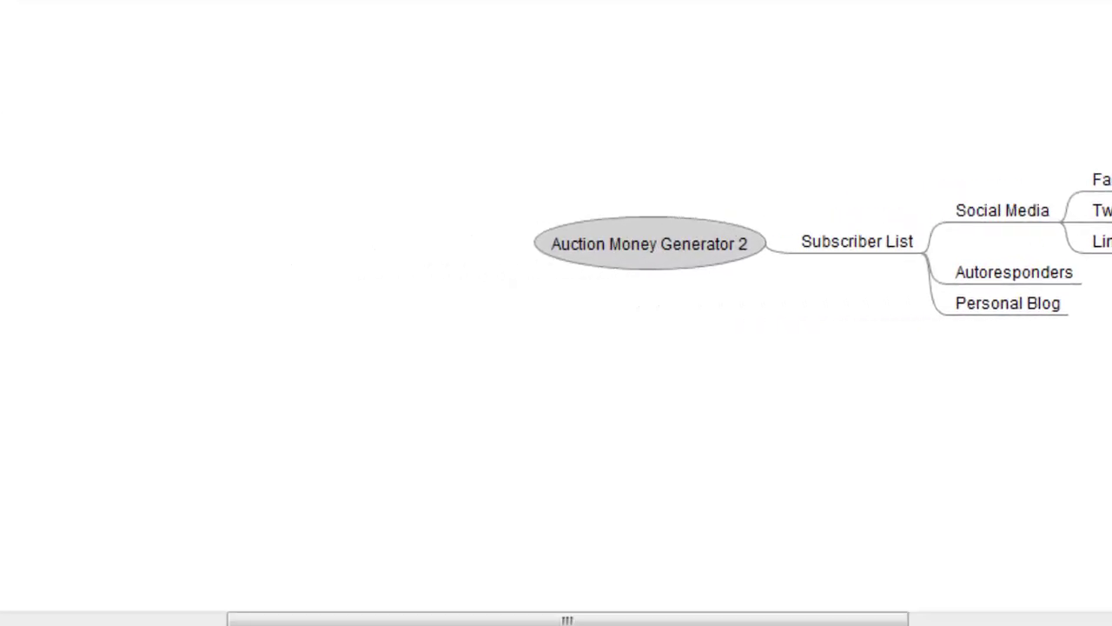
key(Insert)
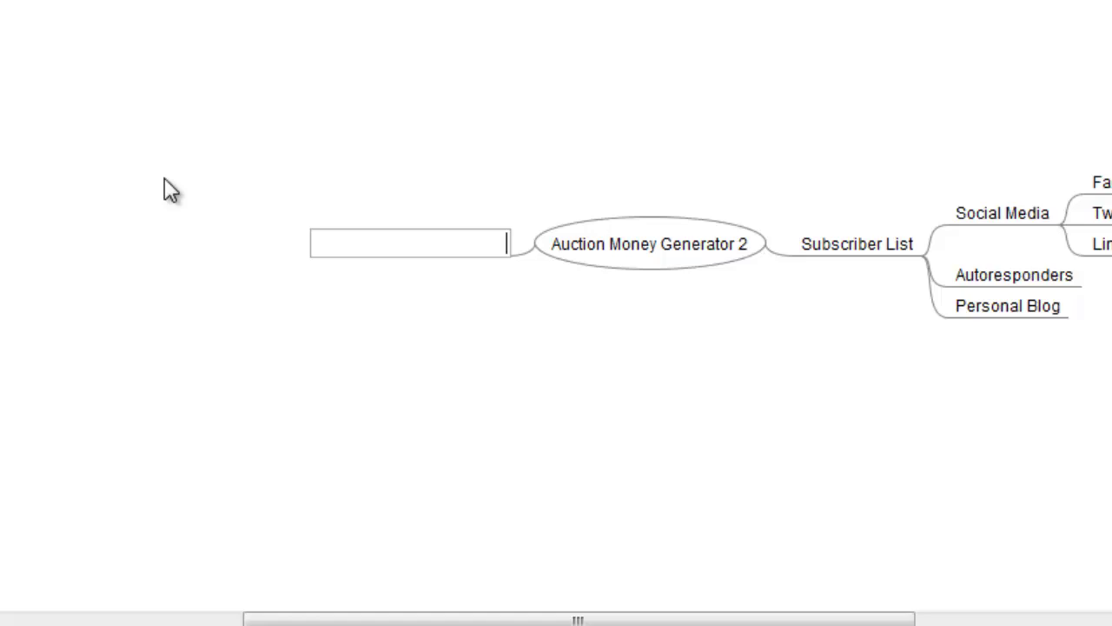
text(Affiliation pro)
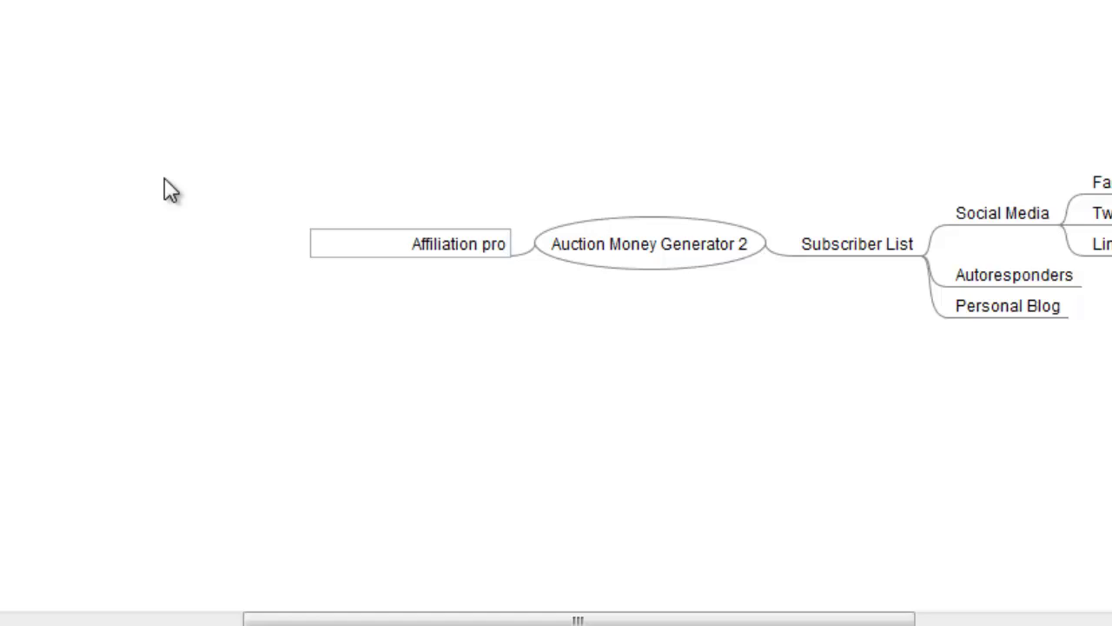
text(gram)
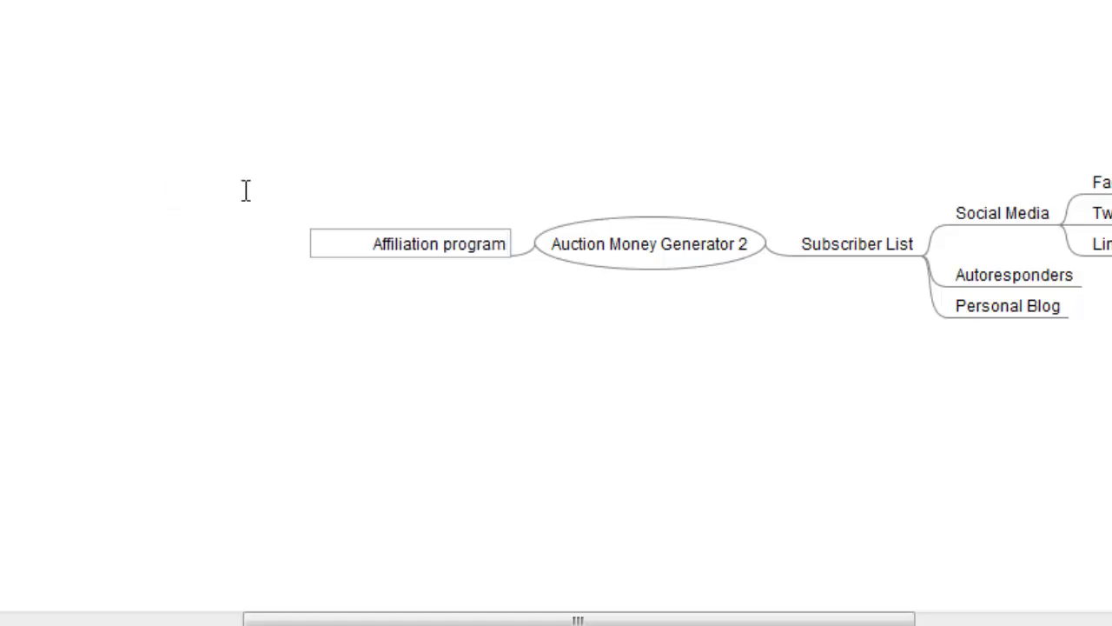
Add a child node named "Large Companies" to the Affiliation program node.
click(417, 246)
key(alt+i)
key(Insert)
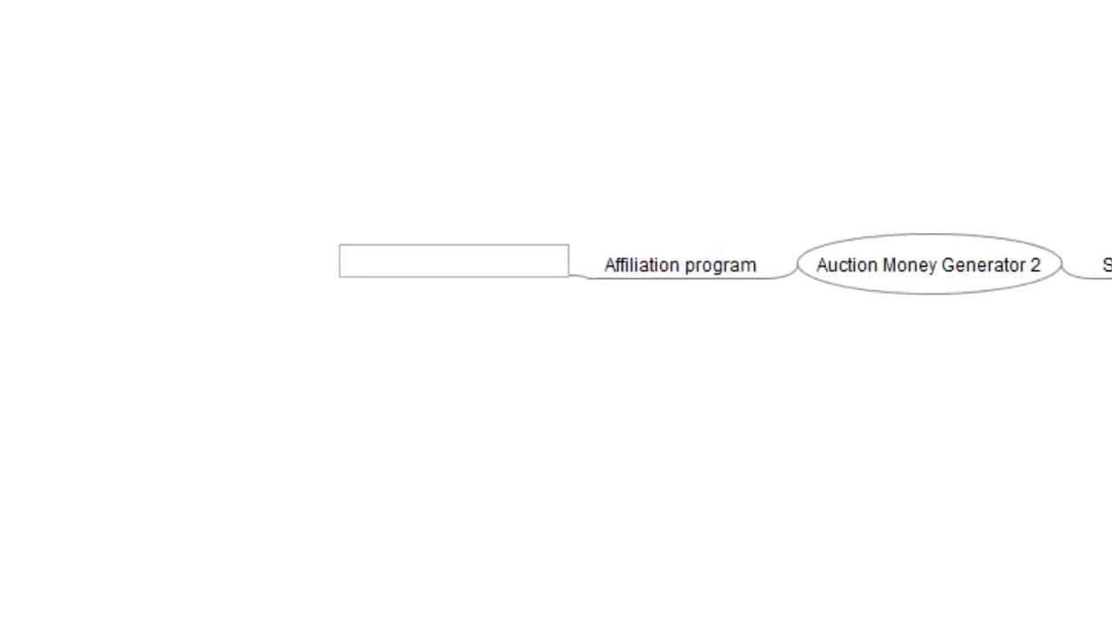
text(Large C)
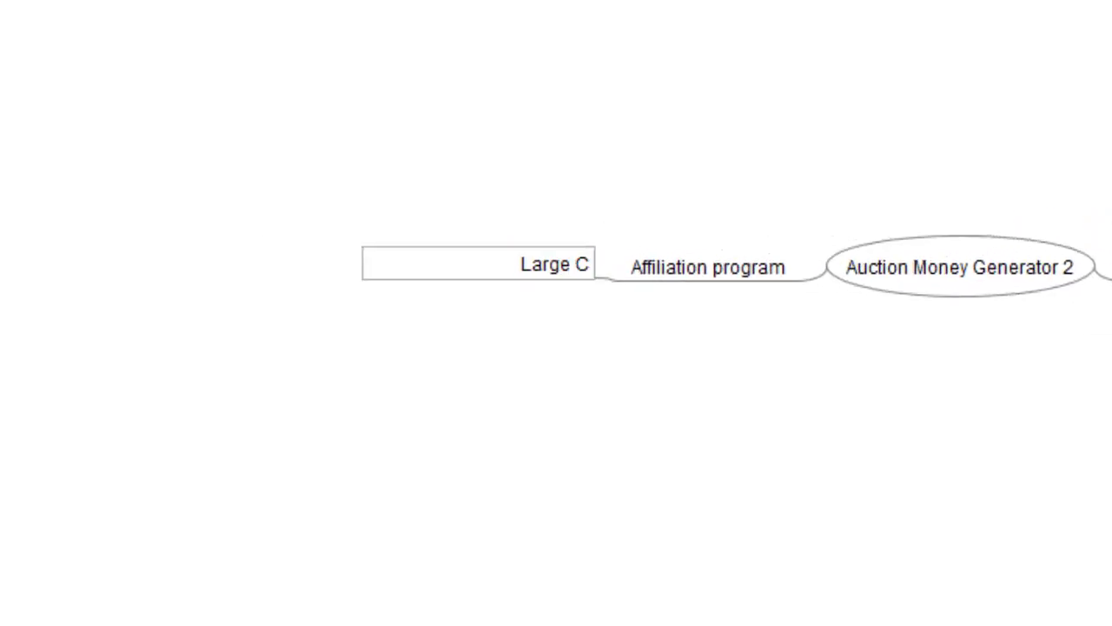
text(ompanies)
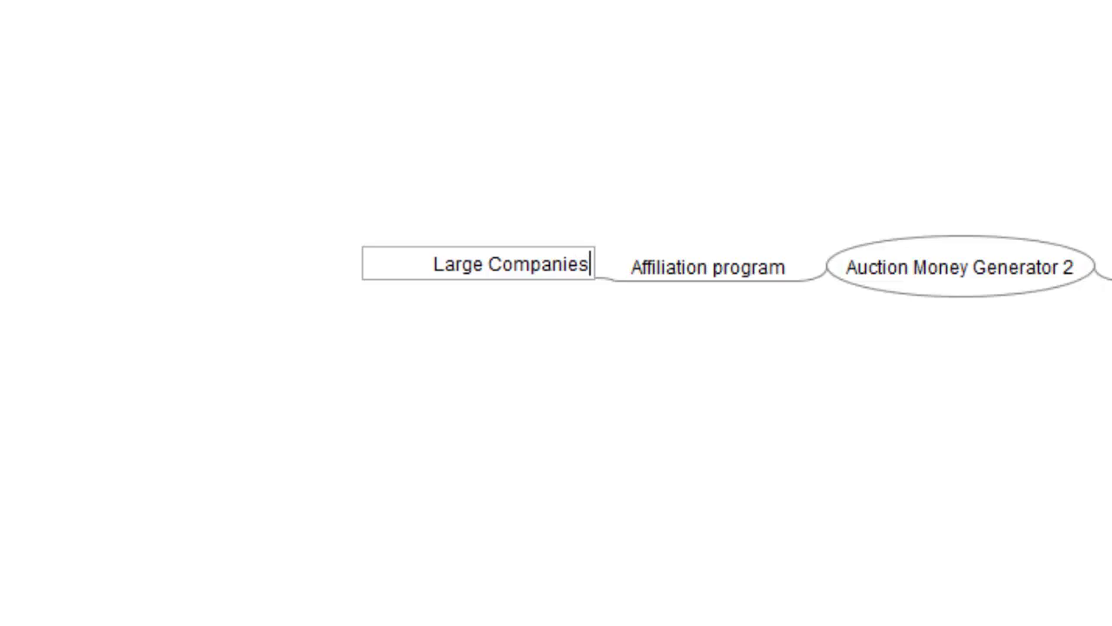
Add a second child node named "Internet Marketers" to the Affiliation program node.
click(685, 268)
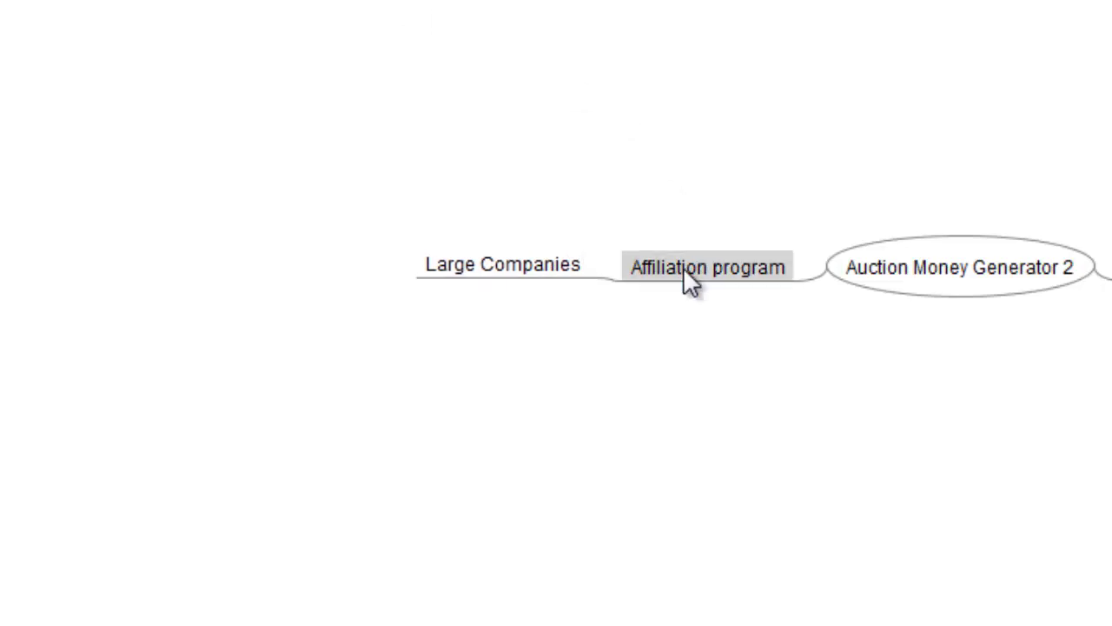
key(alt+i)
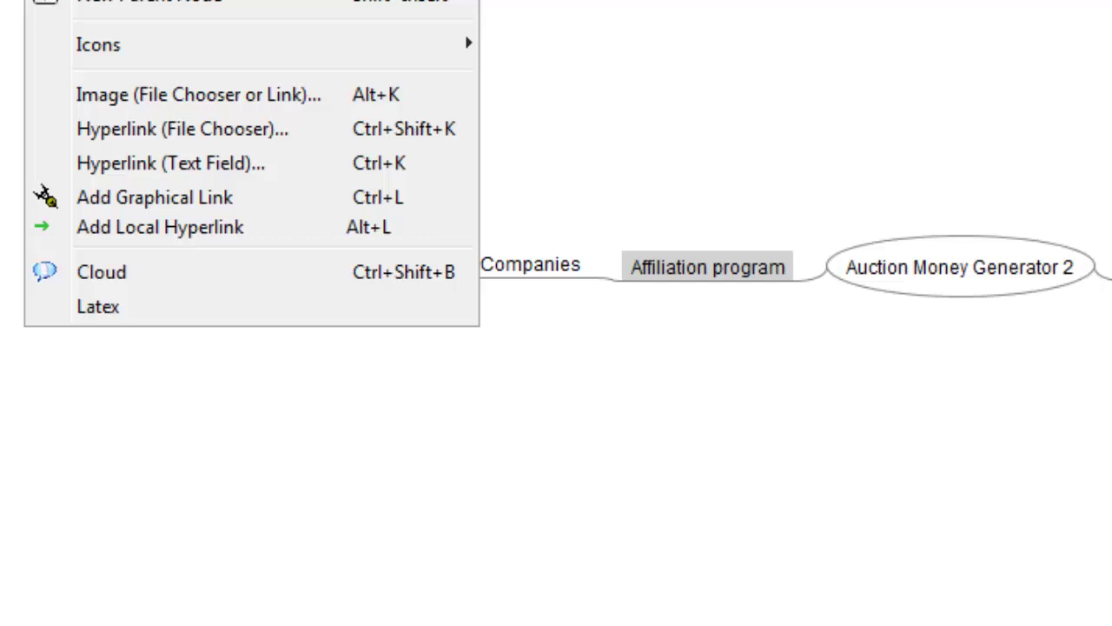
key(Escape)
key(Insert)
text(Inter)
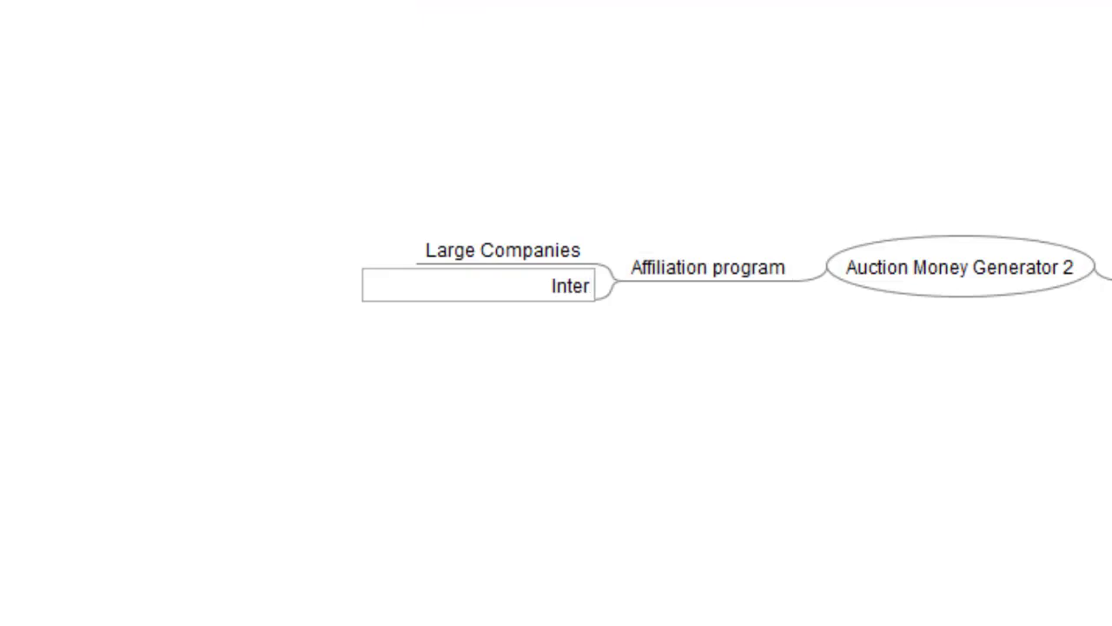
text(nett)
key(BackSpace)
text(Marker)
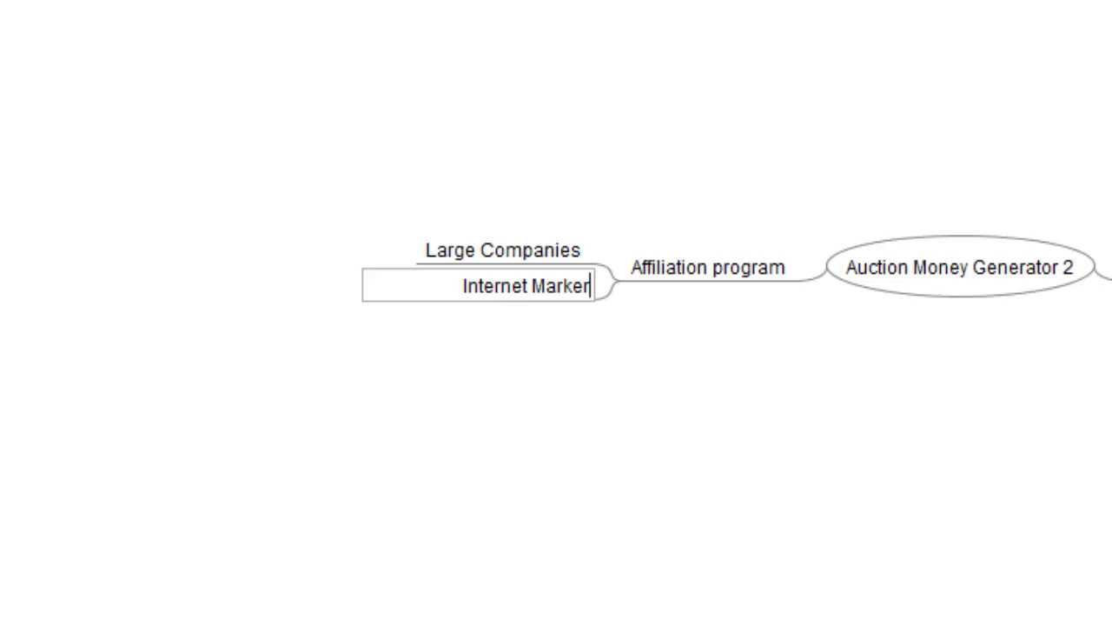
text(s)
key(BackSpace)
key(BackSpace)
text(ters)
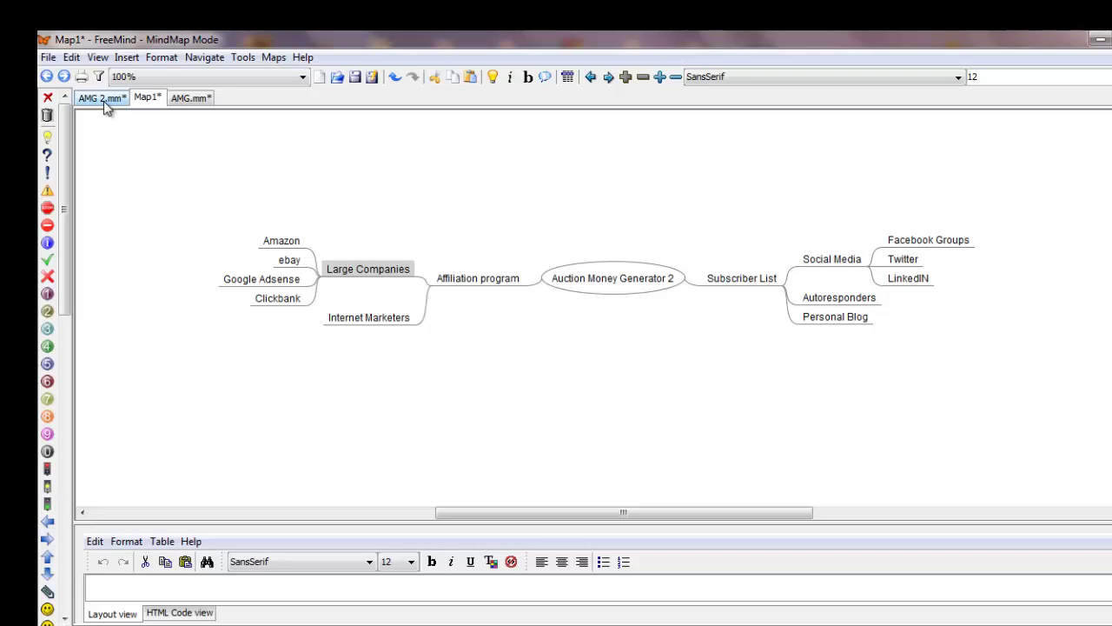
Switch to the AMG 2.mm mind map and look over its branches from the subscriber list to the Internet marketers.
click(104, 101)
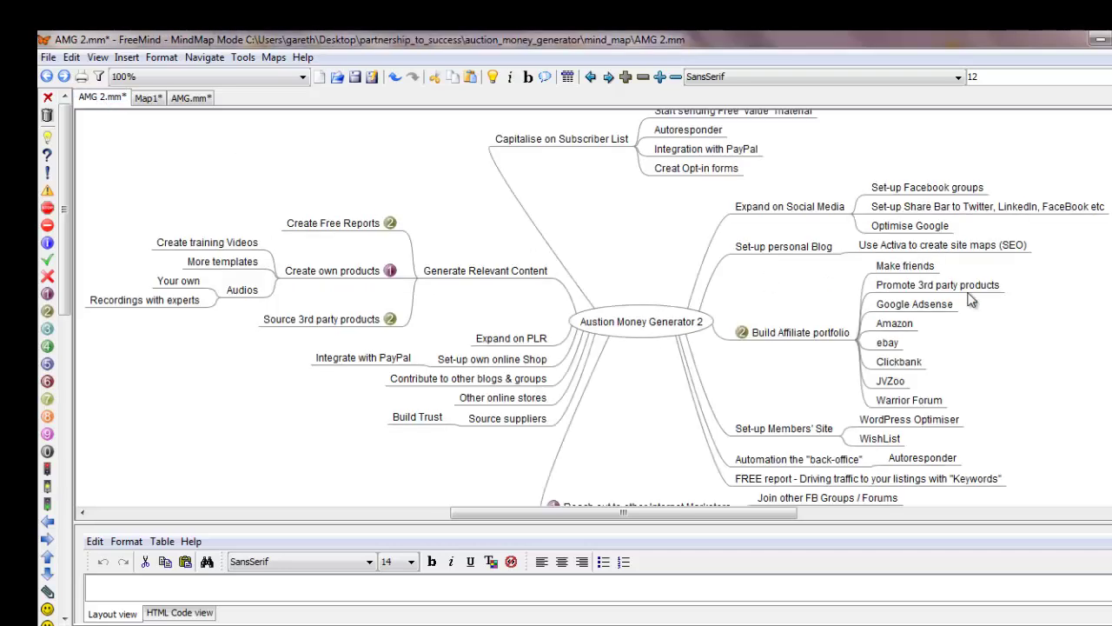
scroll(968, 296, up, 2)
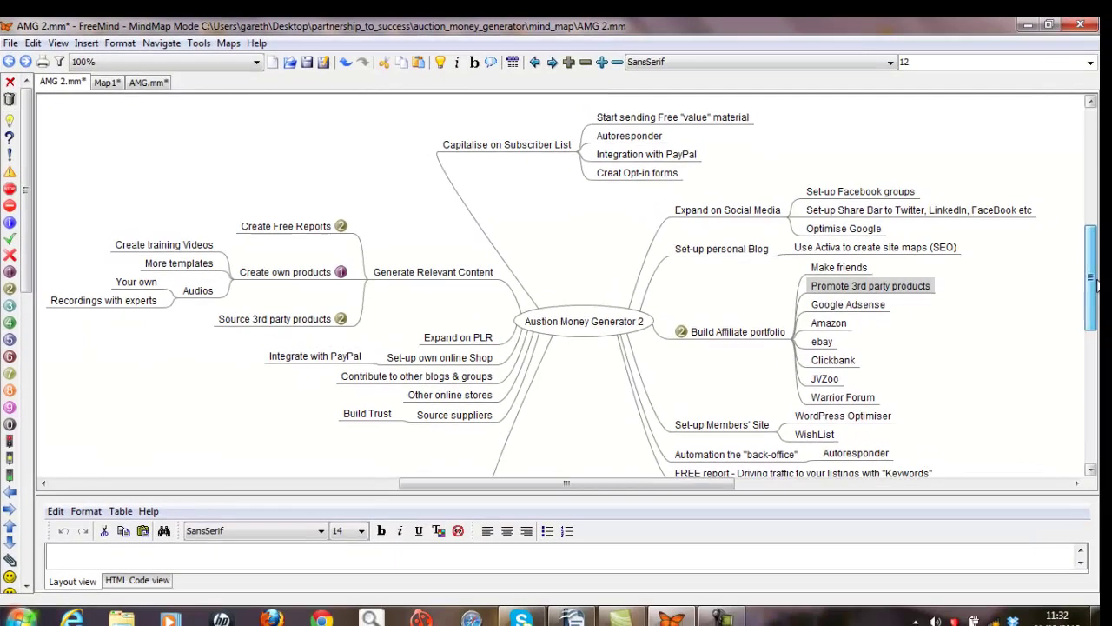
scroll(1096, 293, down, 1)
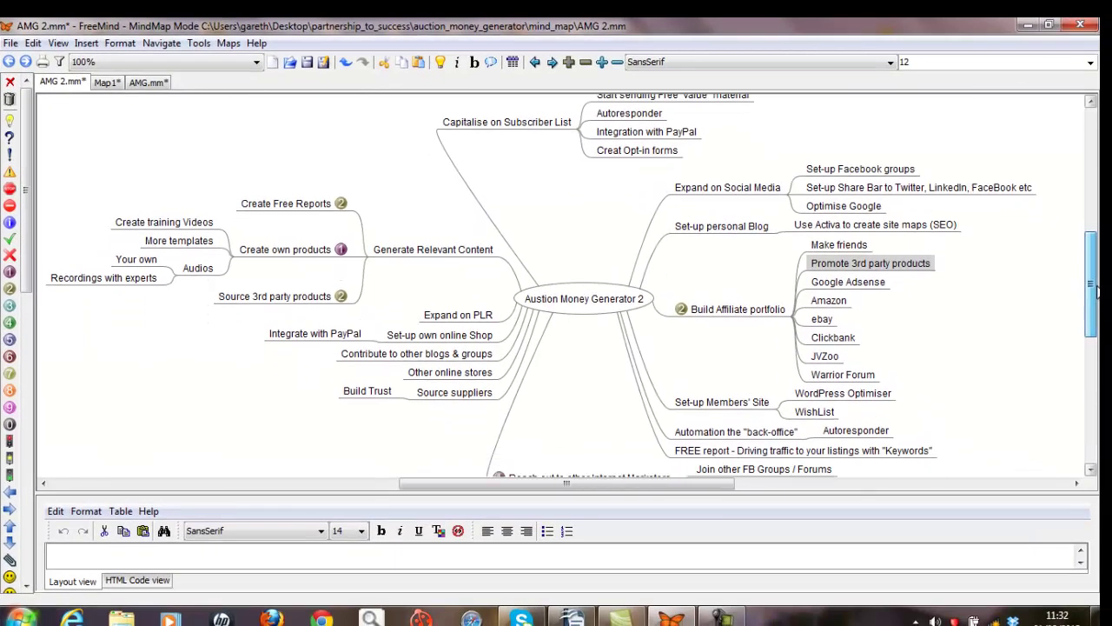
drag(1097, 294, 1094, 313)
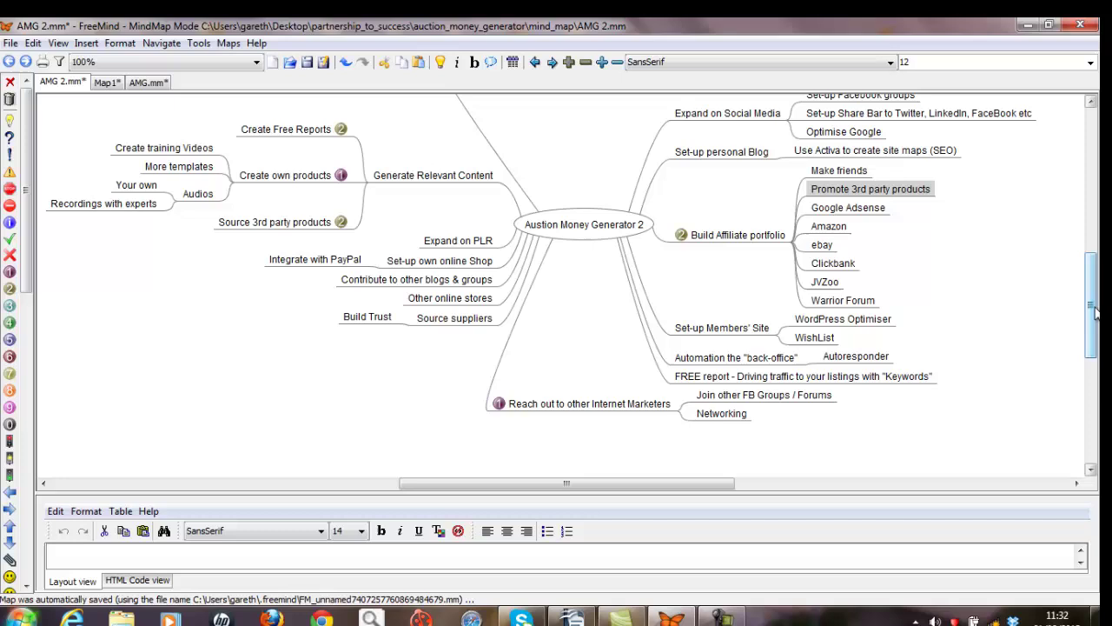
drag(1096, 312, 1096, 298)
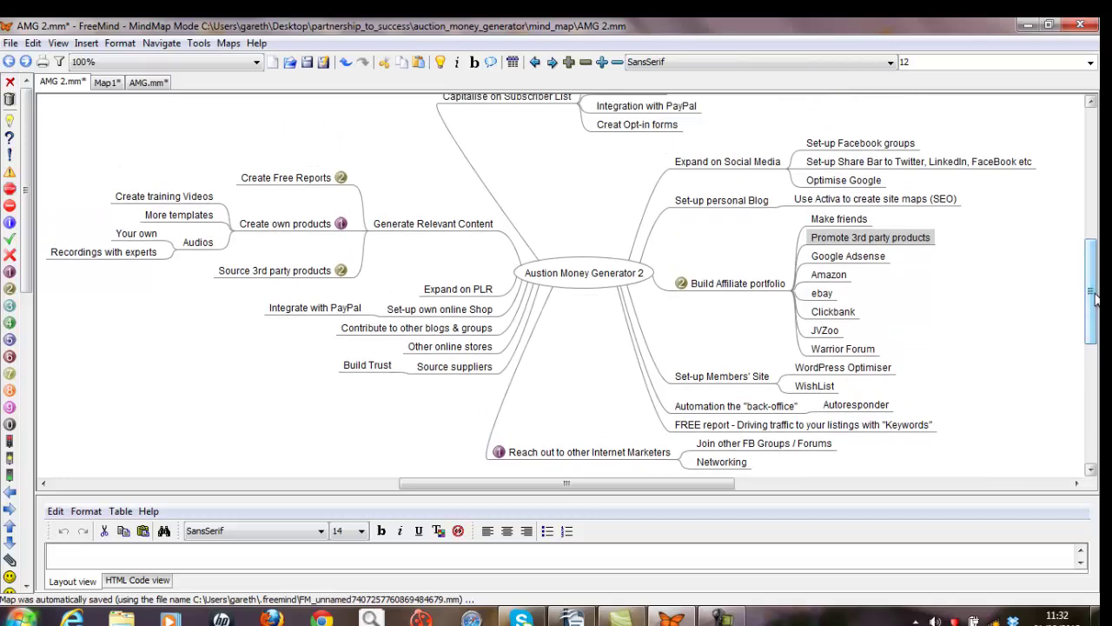